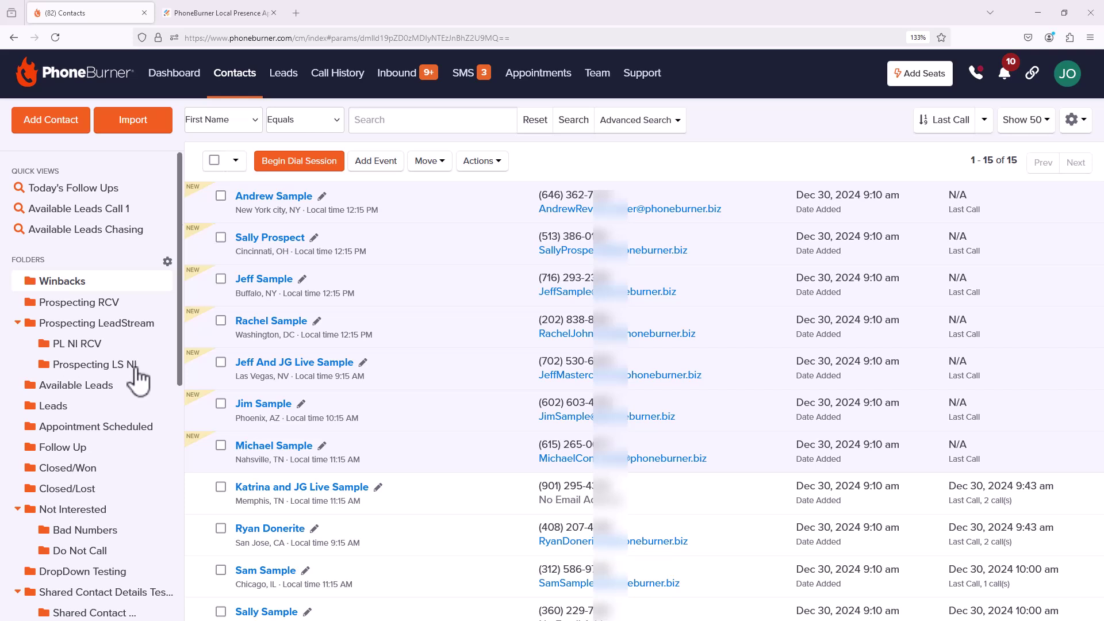
# - Start a new pool in the phone number inventory settings, named with the team member's first name in possessive form plus "Numbers"
pyautogui.click(1068, 85)
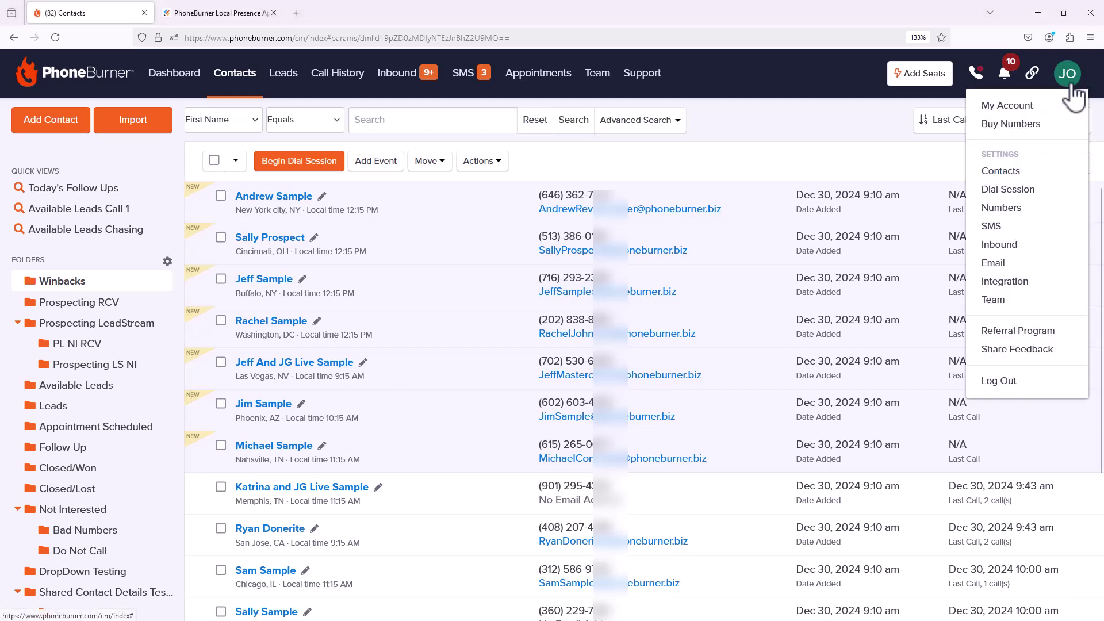
pyautogui.click(1043, 211)
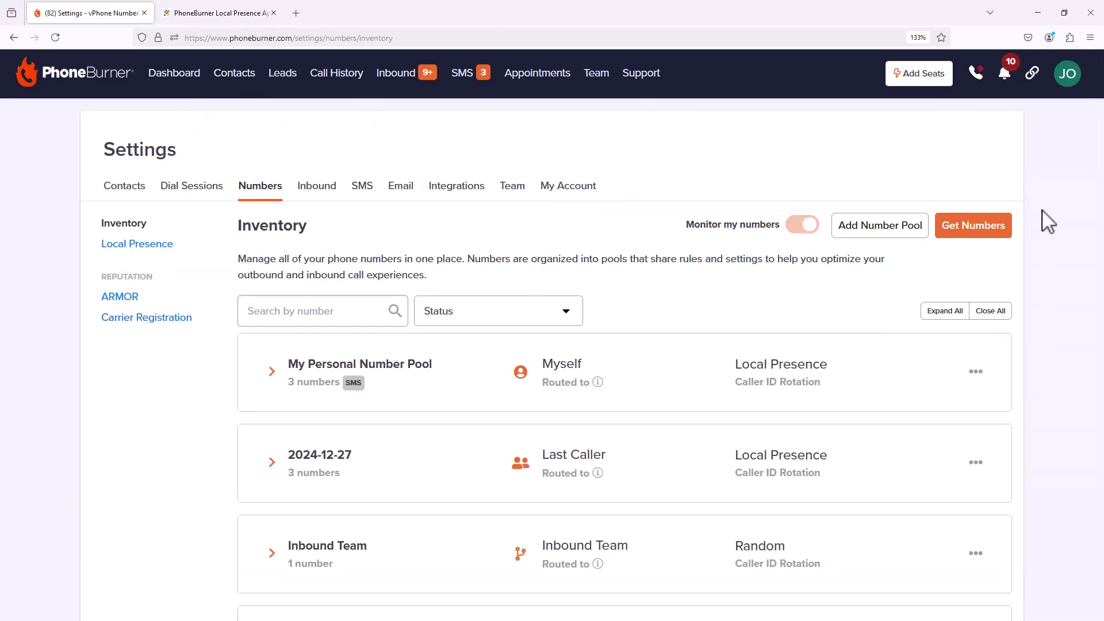
pyautogui.click(922, 242)
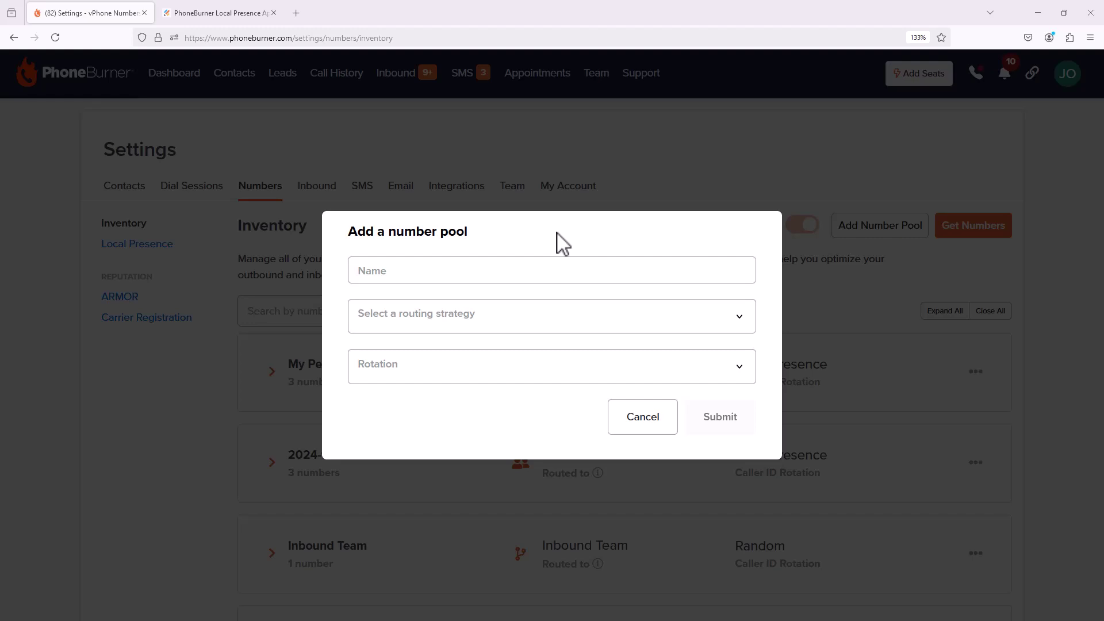
pyautogui.click(464, 270)
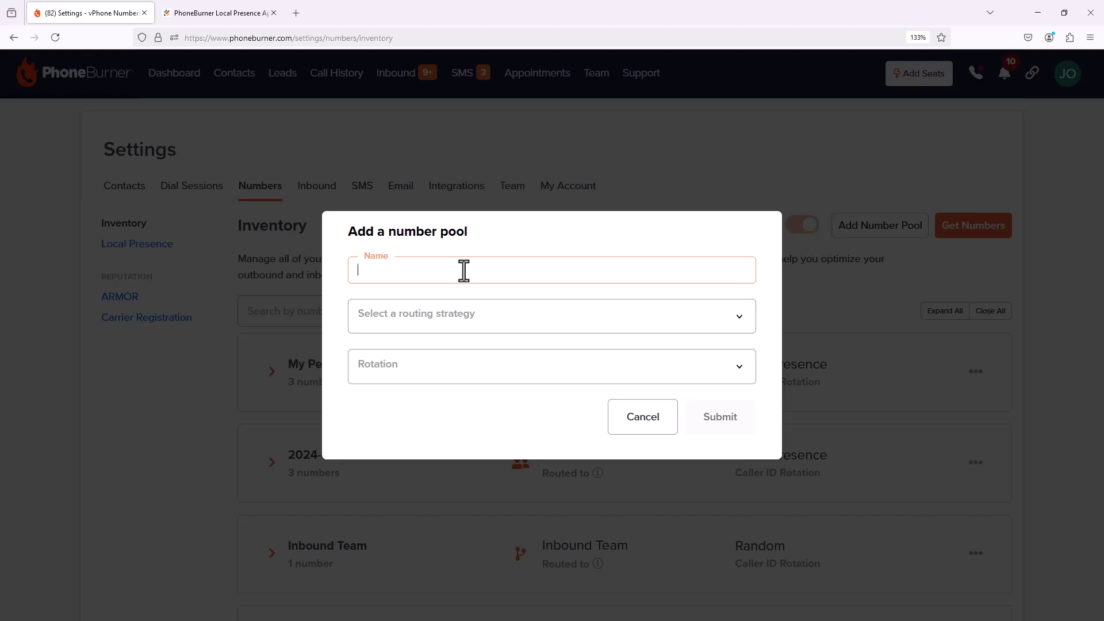
pyautogui.write("Tina's Numbers")
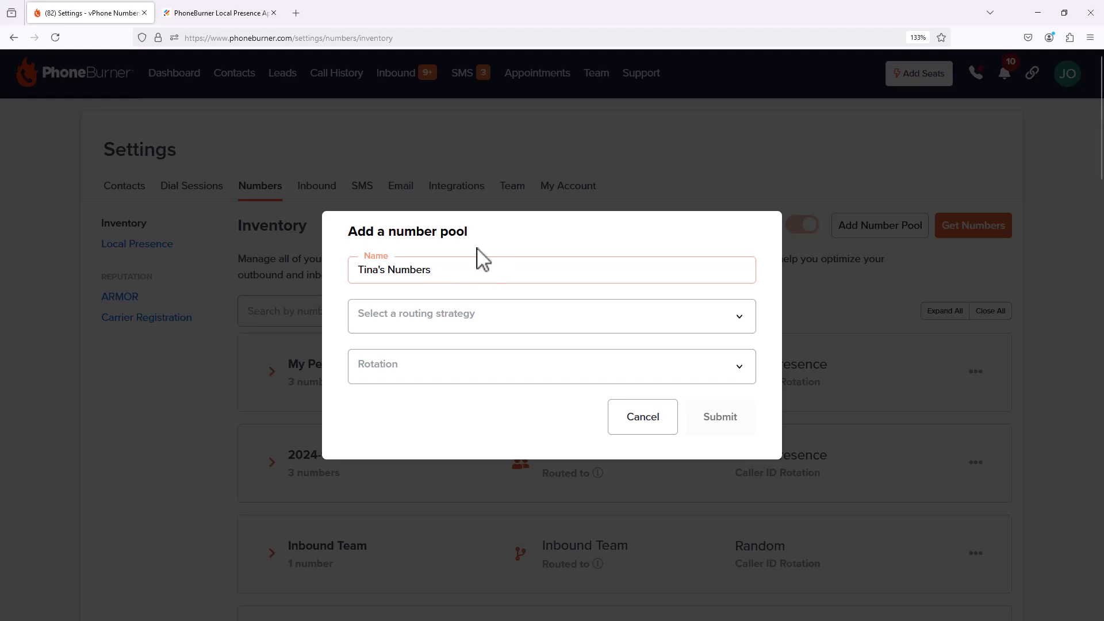
# - Set the pool's routing strategy to Team Member and assign the last team member listed, whose first name the pool carries
pyautogui.click(518, 327)
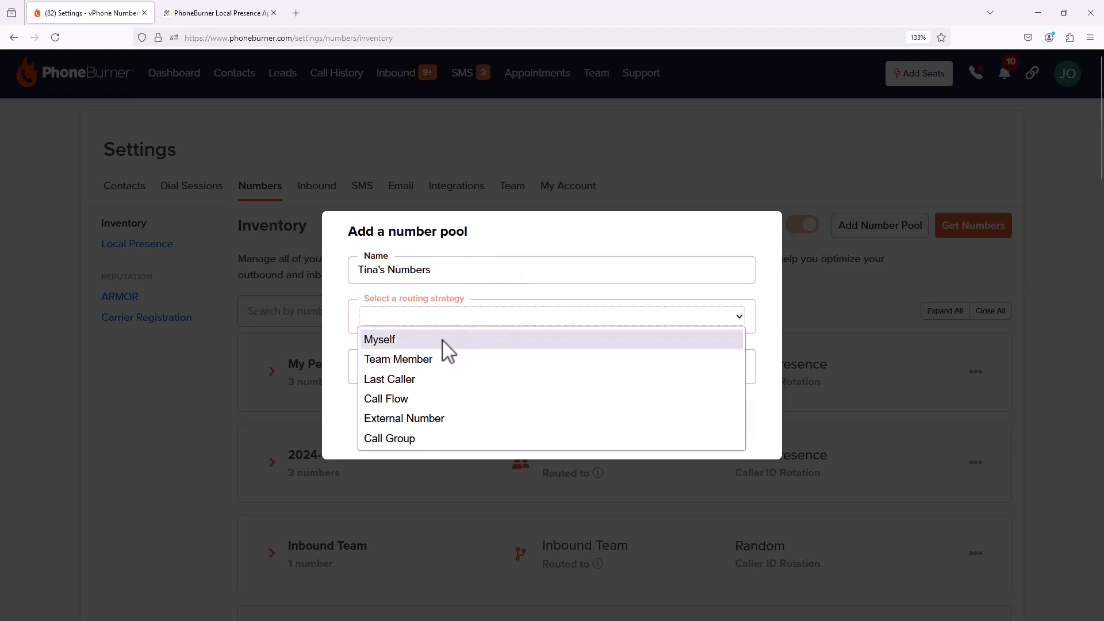
pyautogui.click(434, 358)
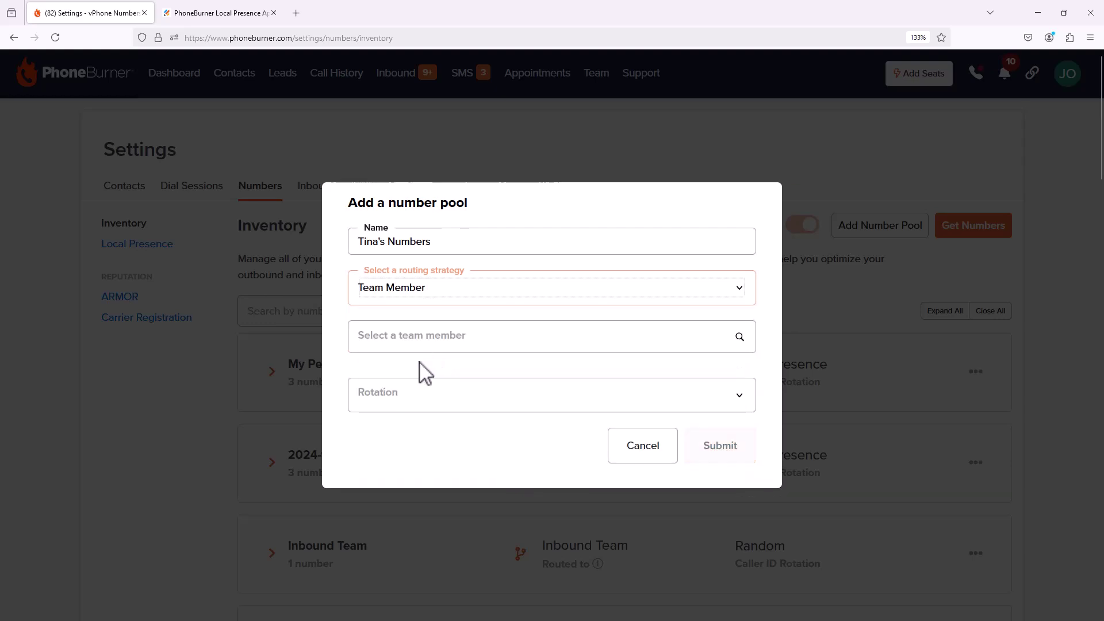
pyautogui.click(459, 346)
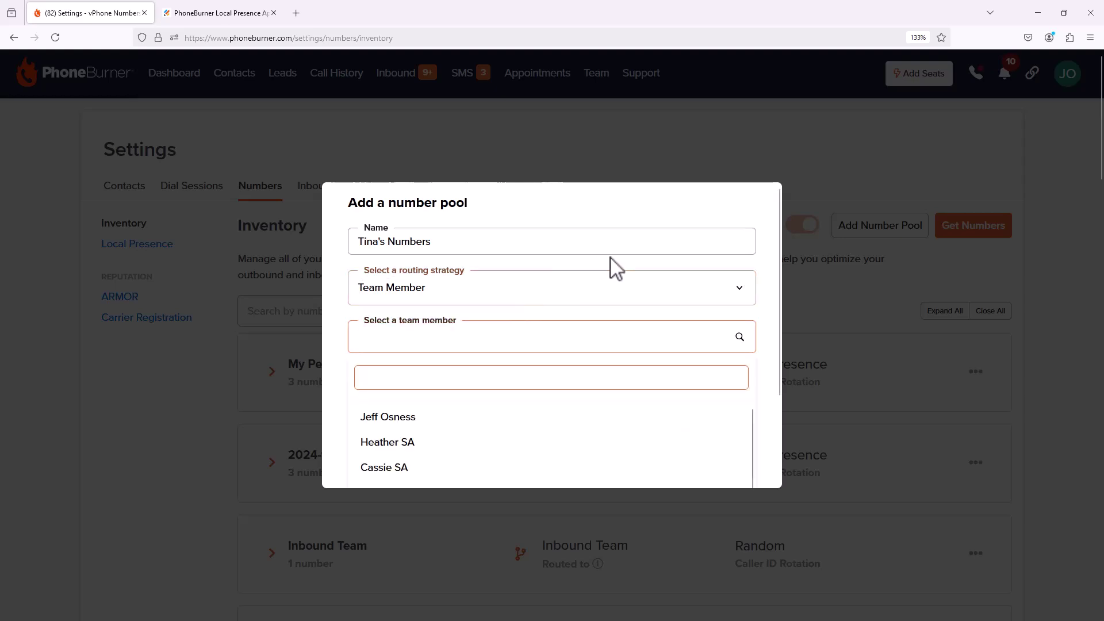
pyautogui.scroll(-5, 611, 266)
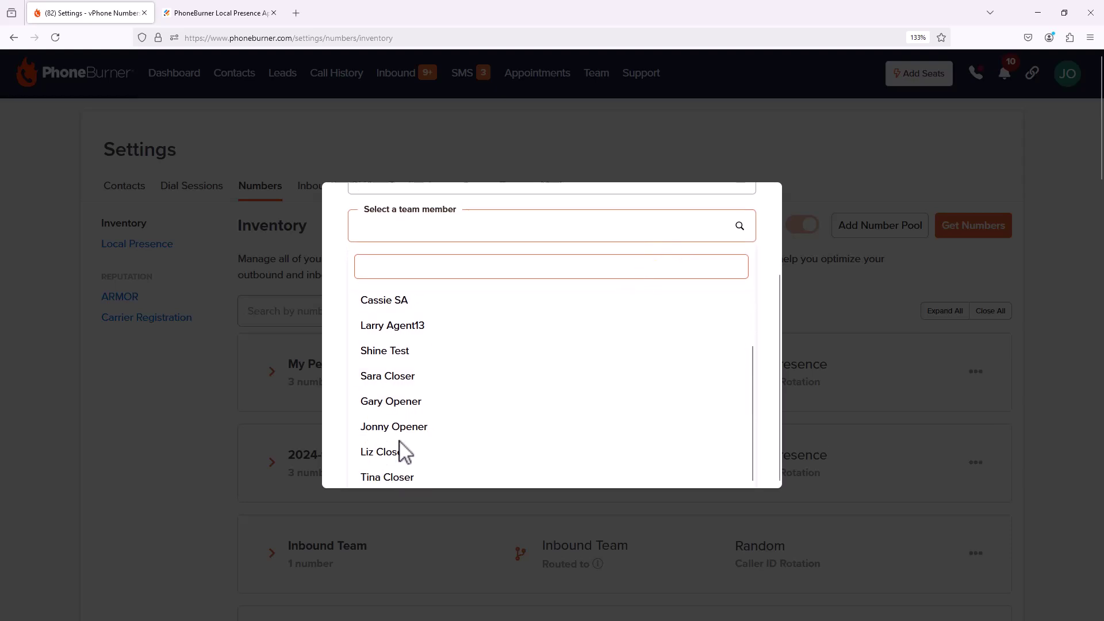
pyautogui.click(387, 478)
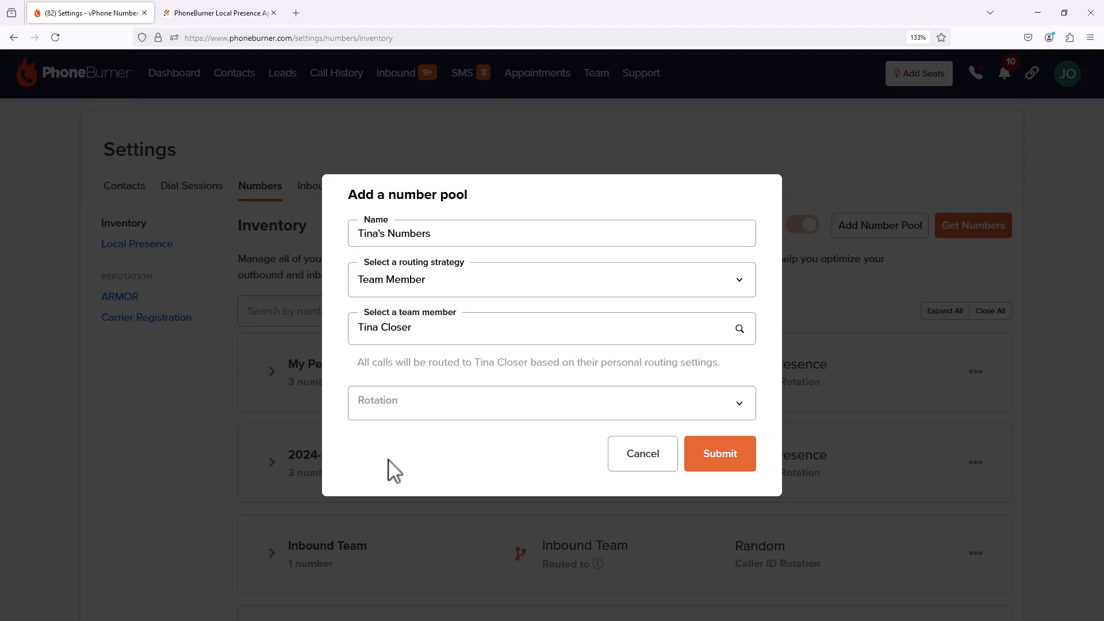
# - Set the pool's caller ID rotation to Random and submit the new number pool
pyautogui.click(425, 423)
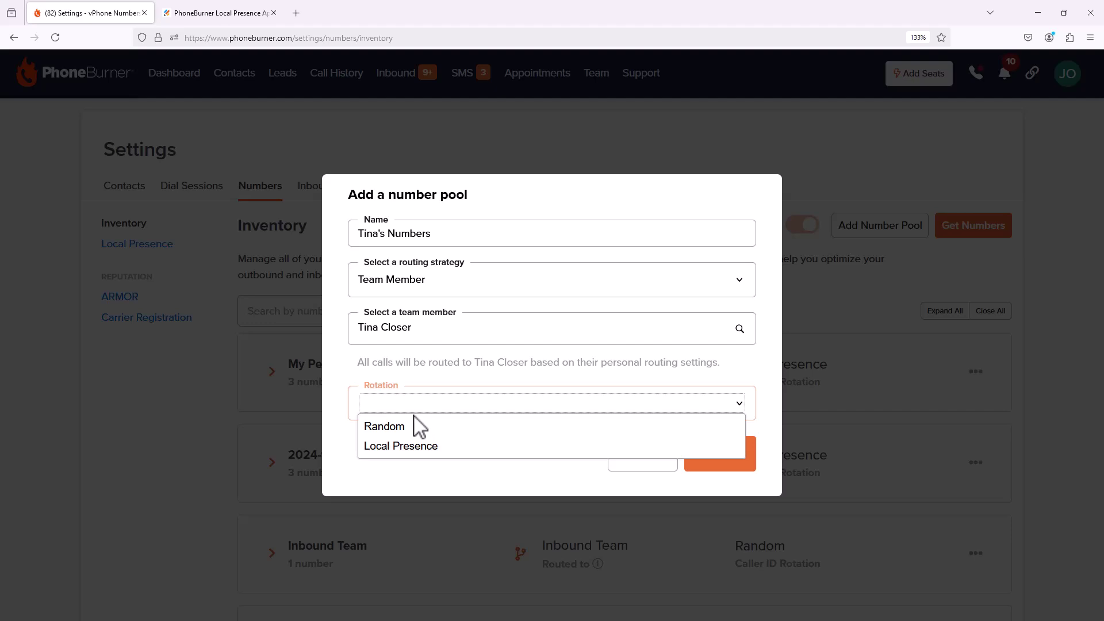
pyautogui.click(407, 430)
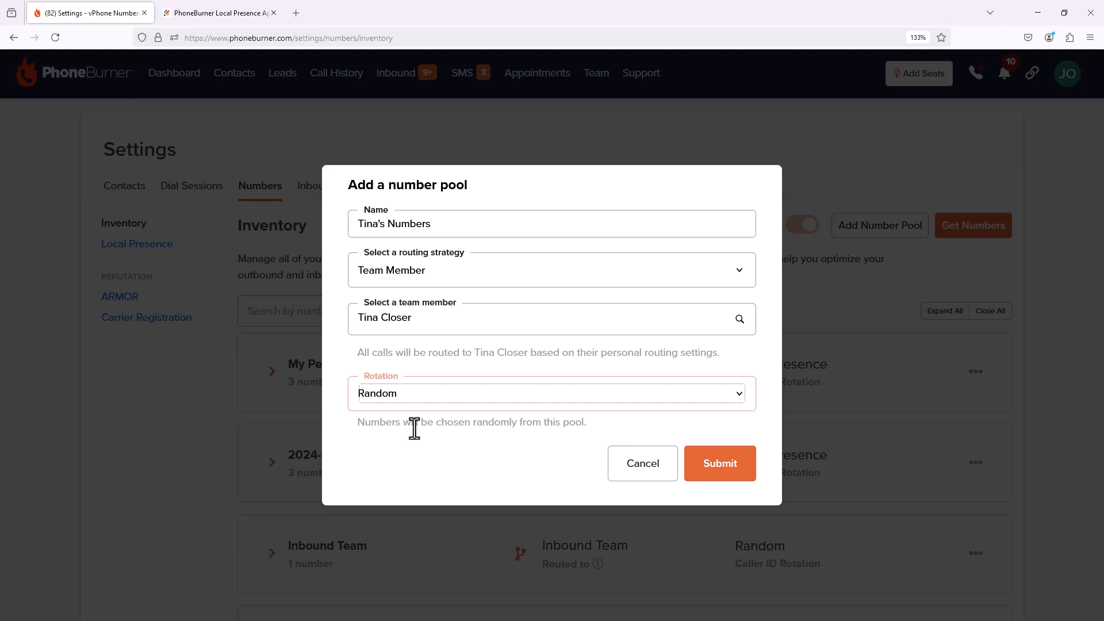
pyautogui.click(737, 478)
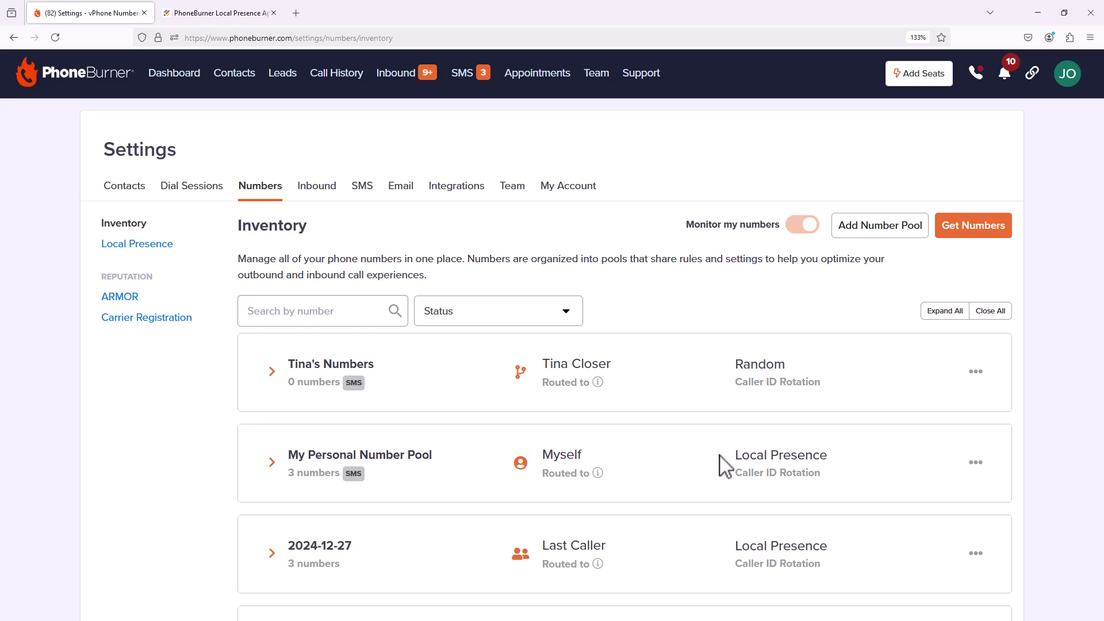
# - Start a number purchase for the new pool and select Michigan area code 586
pyautogui.click(976, 374)
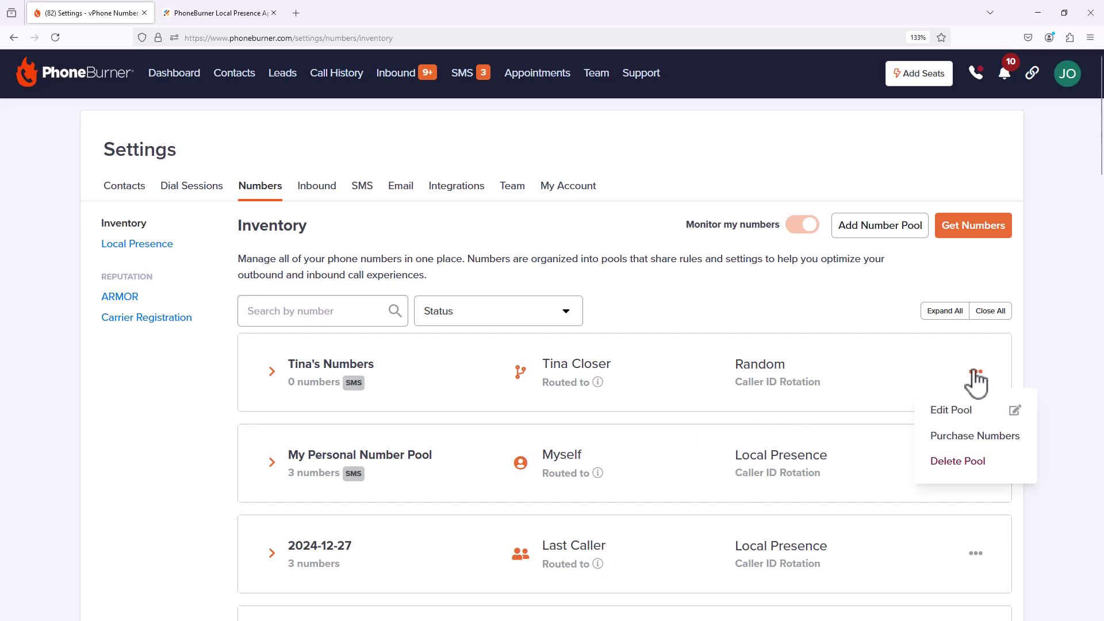
pyautogui.click(955, 437)
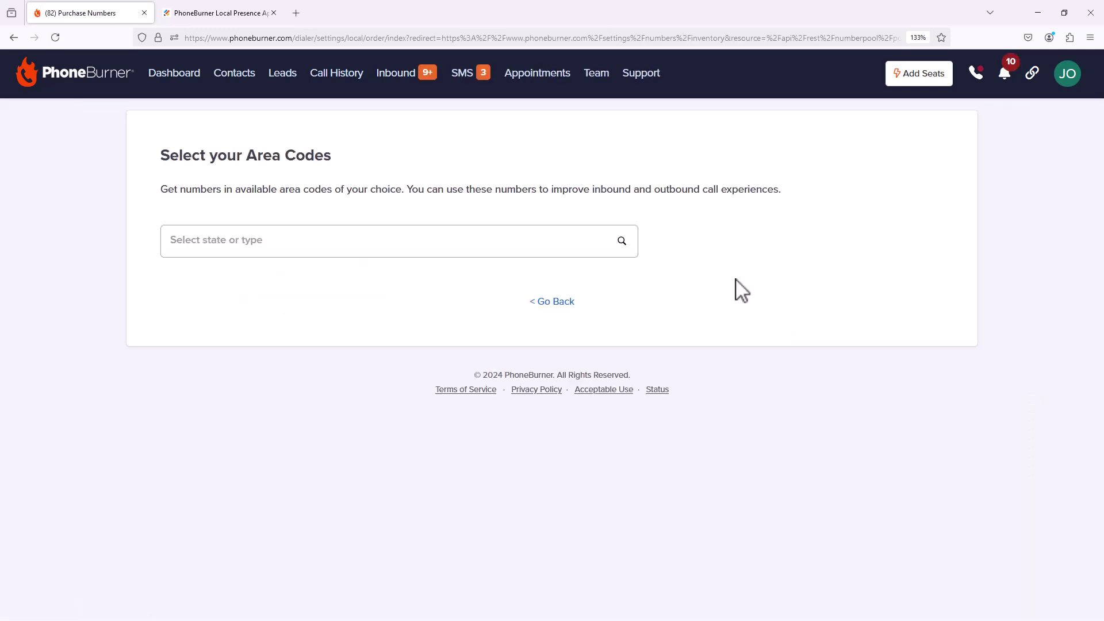
pyautogui.click(294, 262)
pyautogui.write('michi')
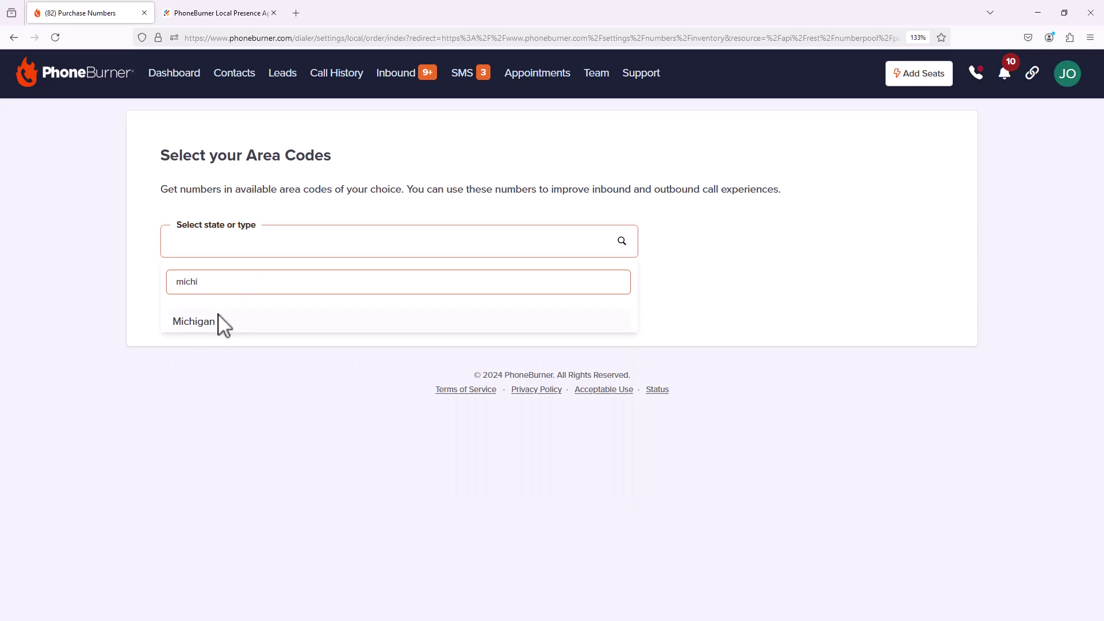
pyautogui.click(213, 322)
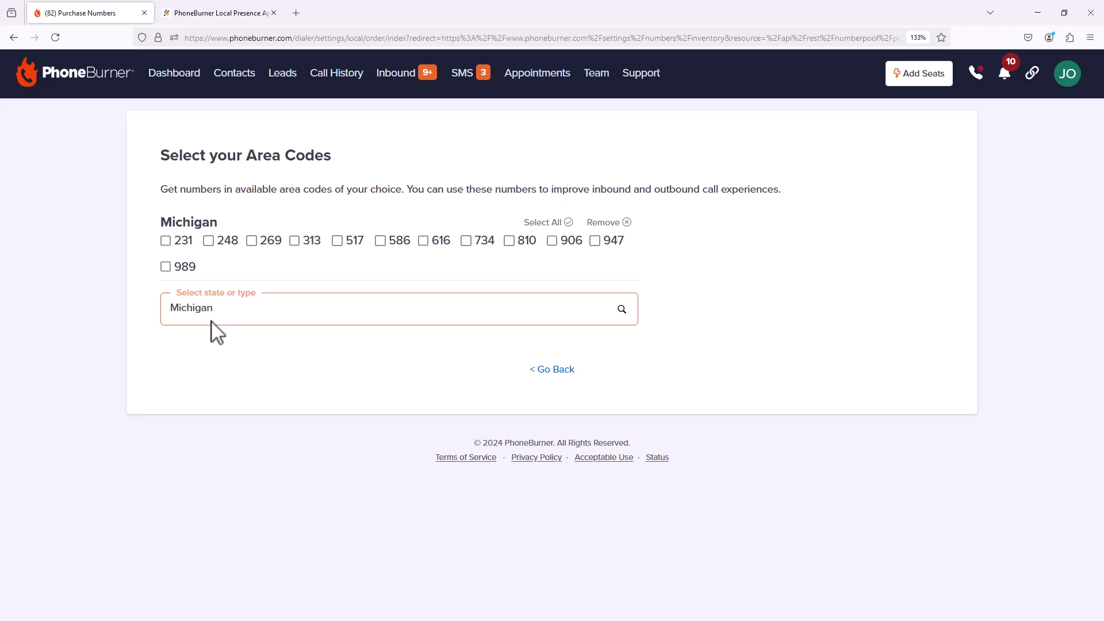
pyautogui.click(299, 366)
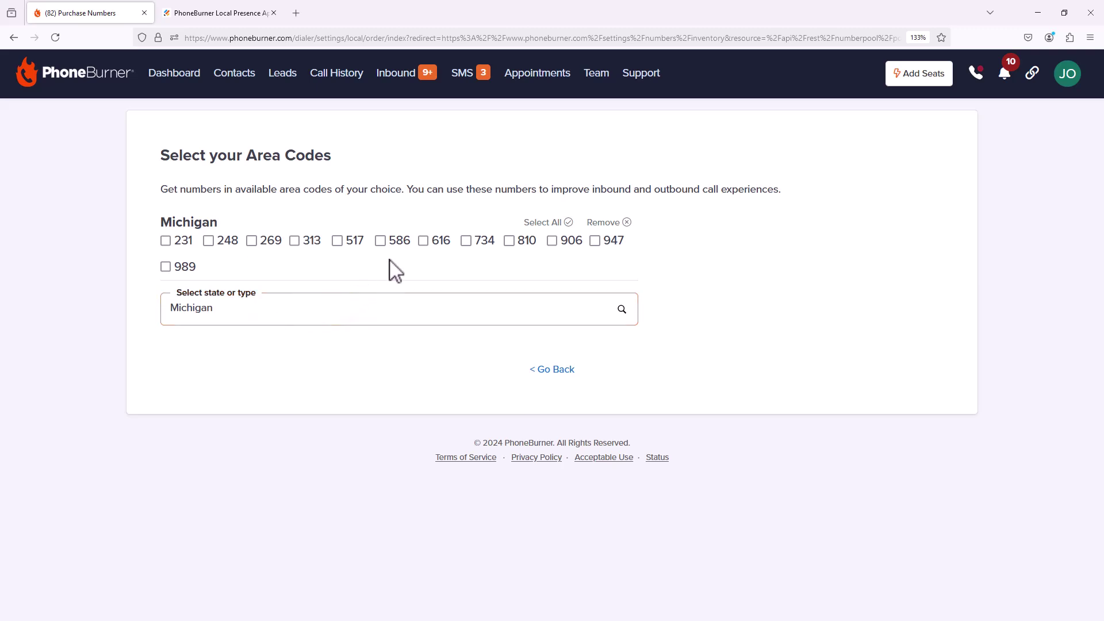
pyautogui.click(381, 242)
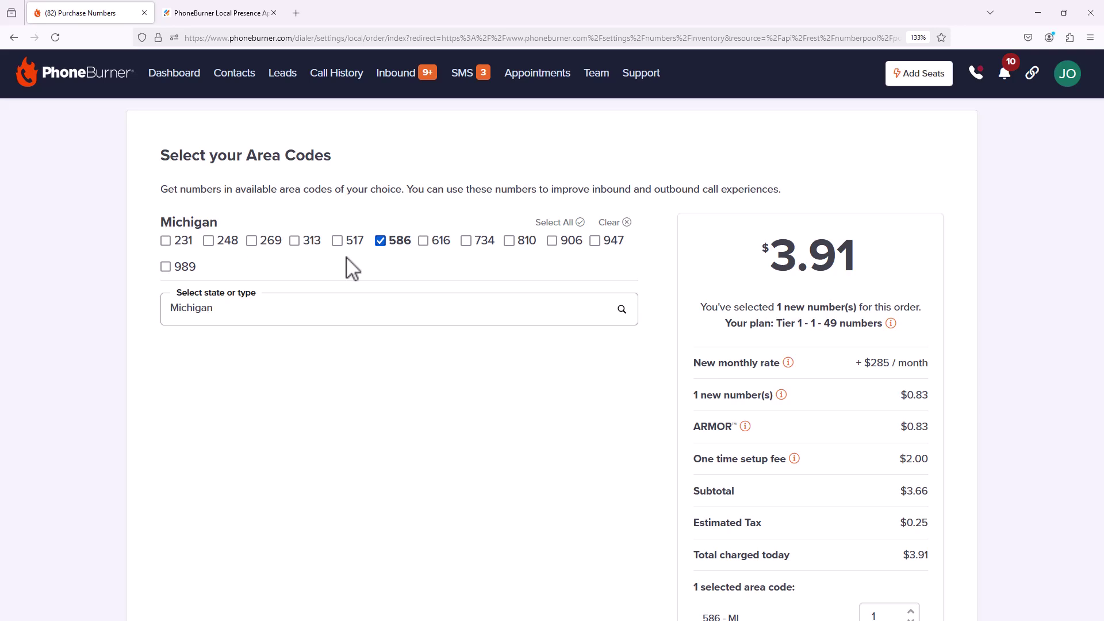
# - Set the 586 area code quantity to 3, place the order, and reload the inventory to update the pool
pyautogui.scroll(-2, 552, 409)
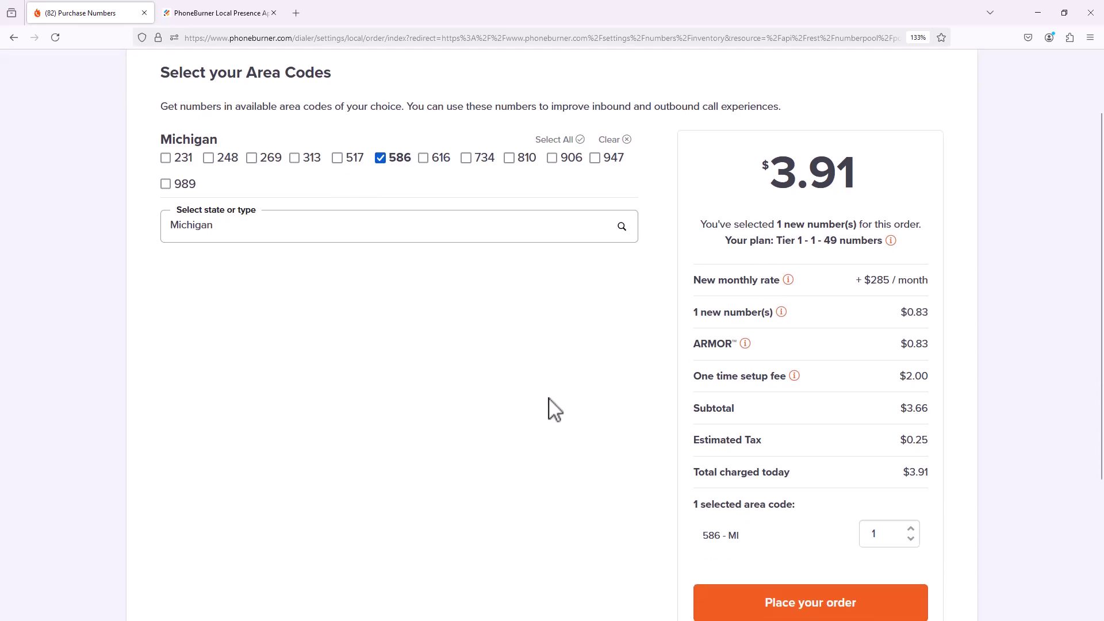
pyautogui.scroll(-2, 553, 411)
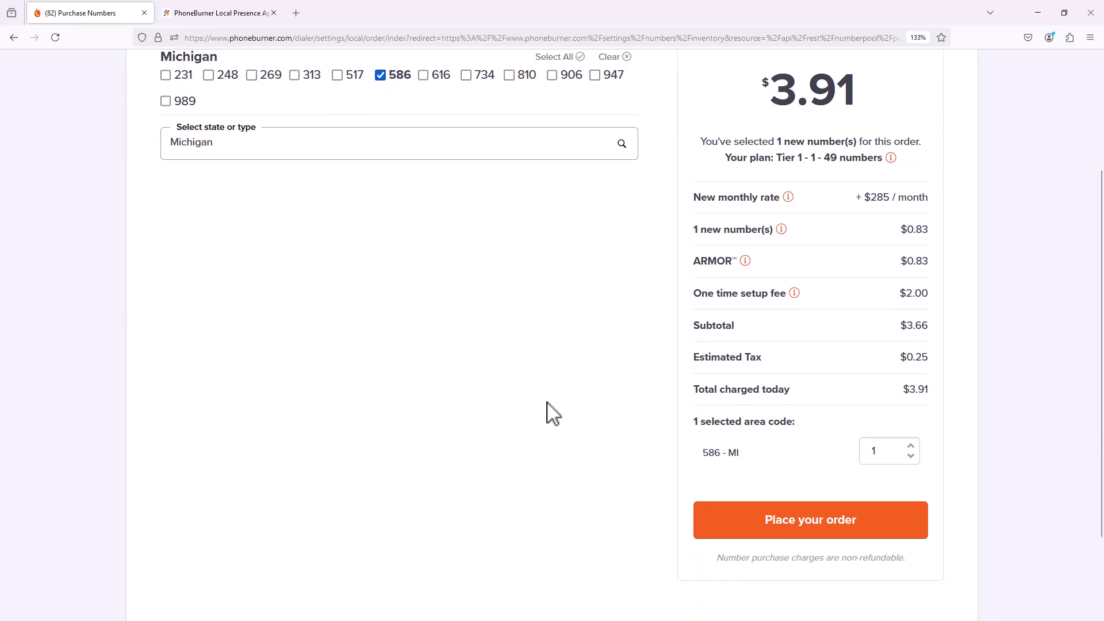
pyautogui.click(911, 446)
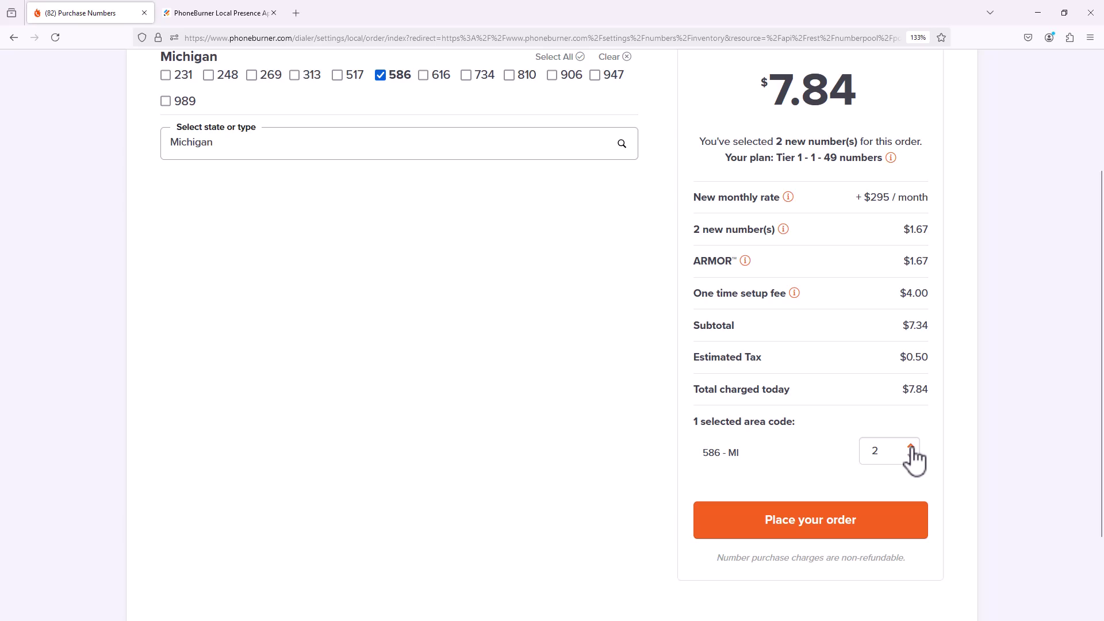
pyautogui.click(910, 448)
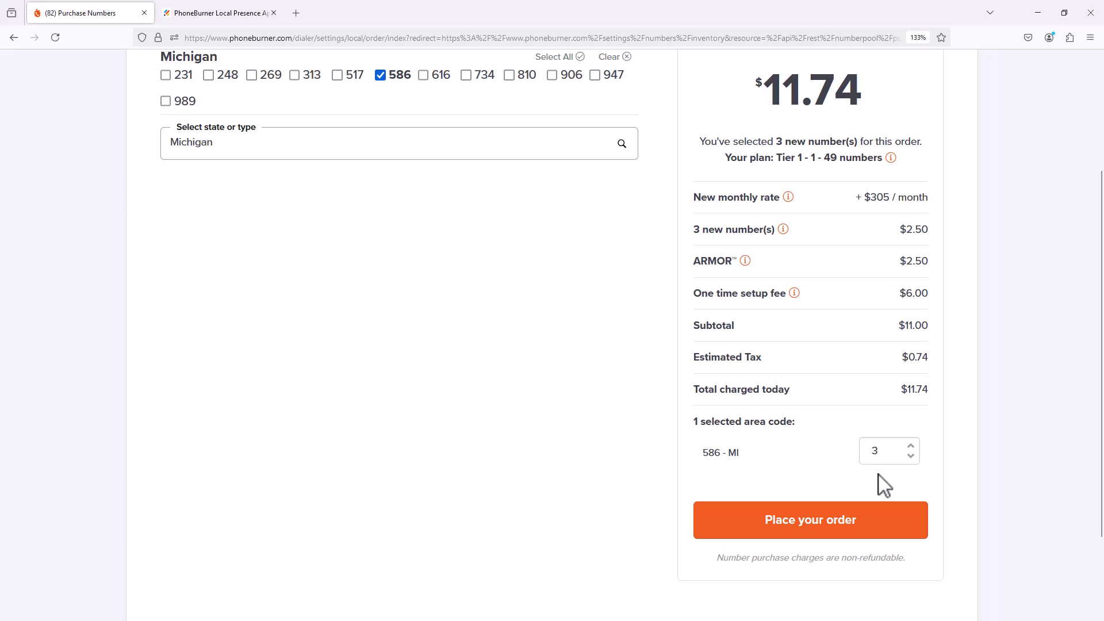
pyautogui.click(823, 524)
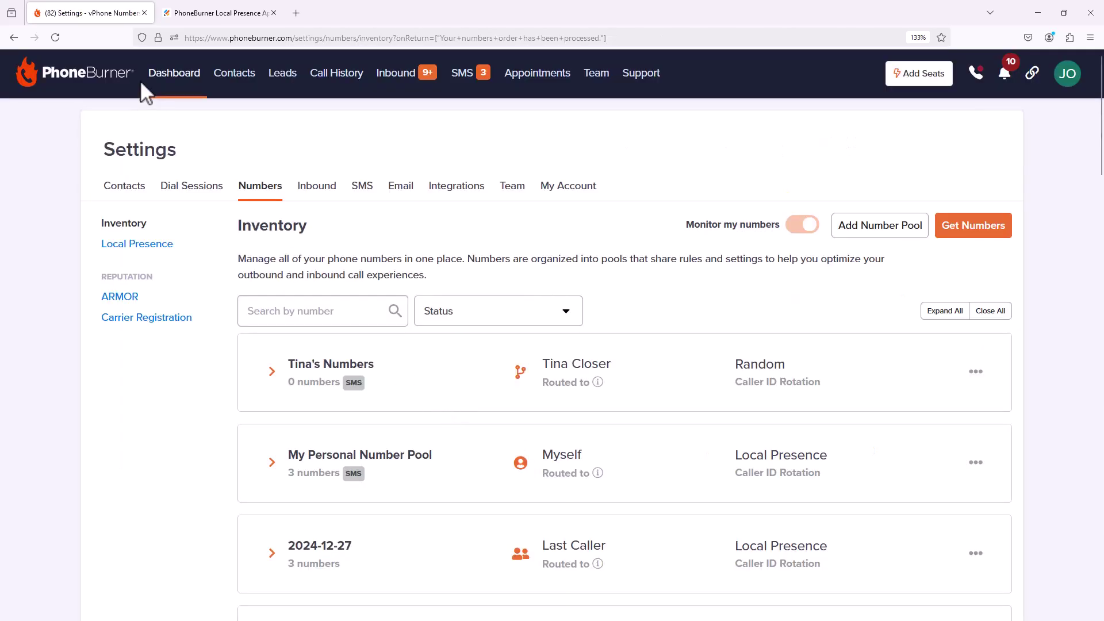
pyautogui.click(58, 39)
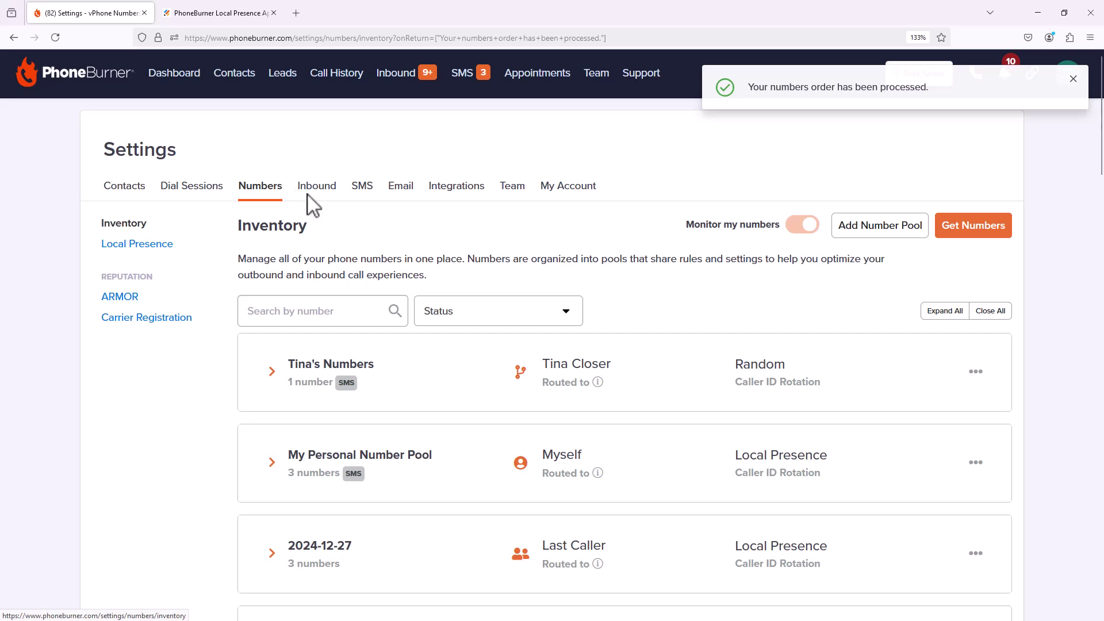
pyautogui.click(57, 34)
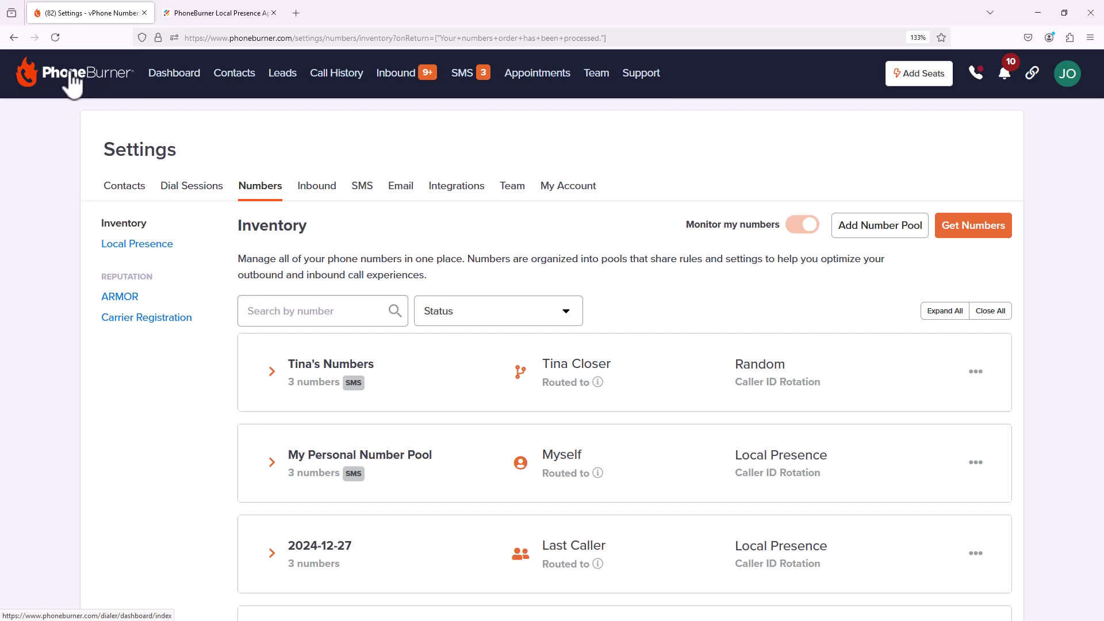
# - Log in as the team member assigned to the new pool from the My Team list
pyautogui.click(597, 85)
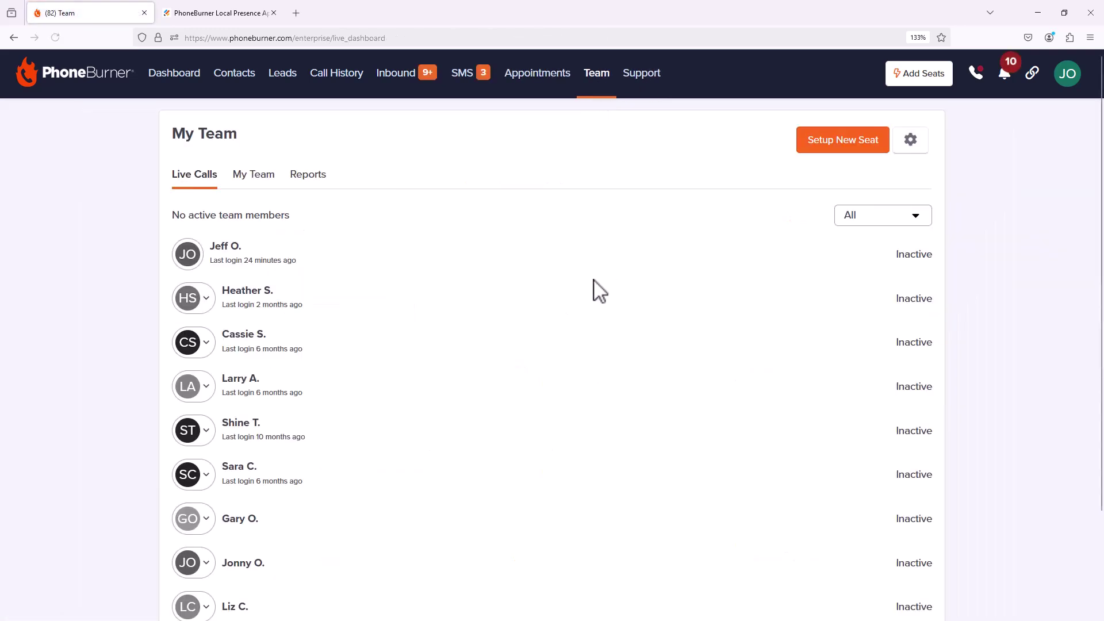
pyautogui.click(260, 179)
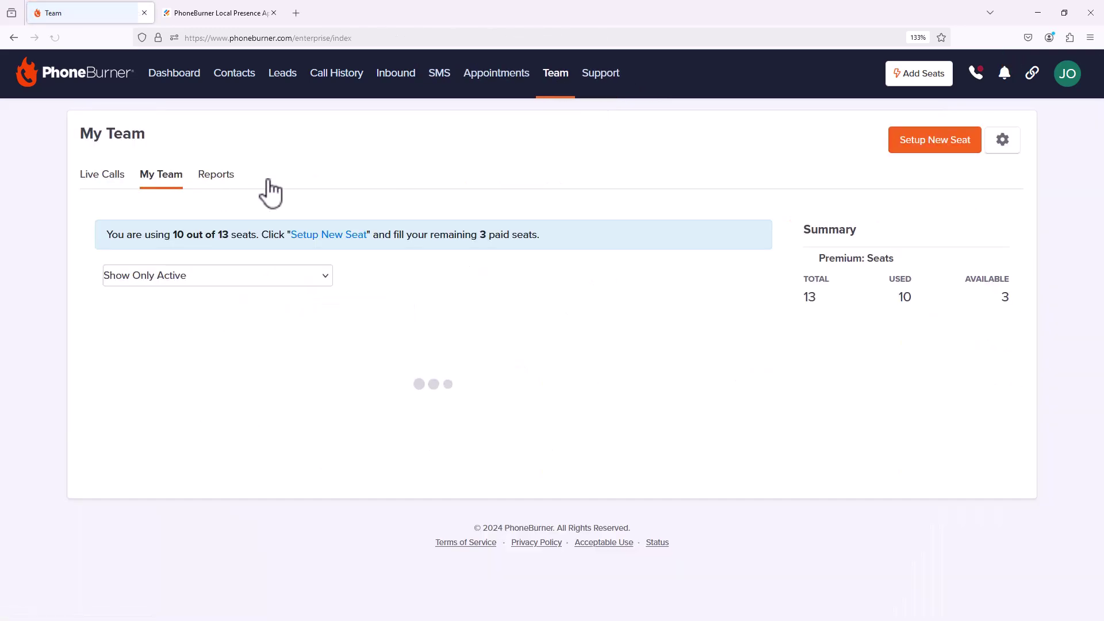
pyautogui.scroll(-5, 291, 342)
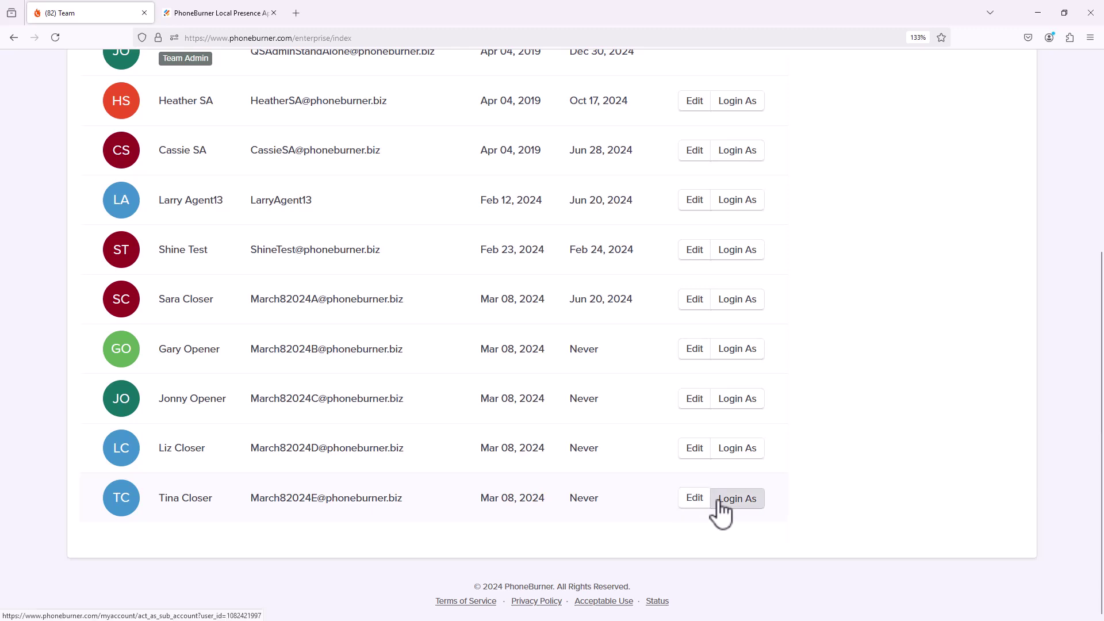
pyautogui.click(696, 499)
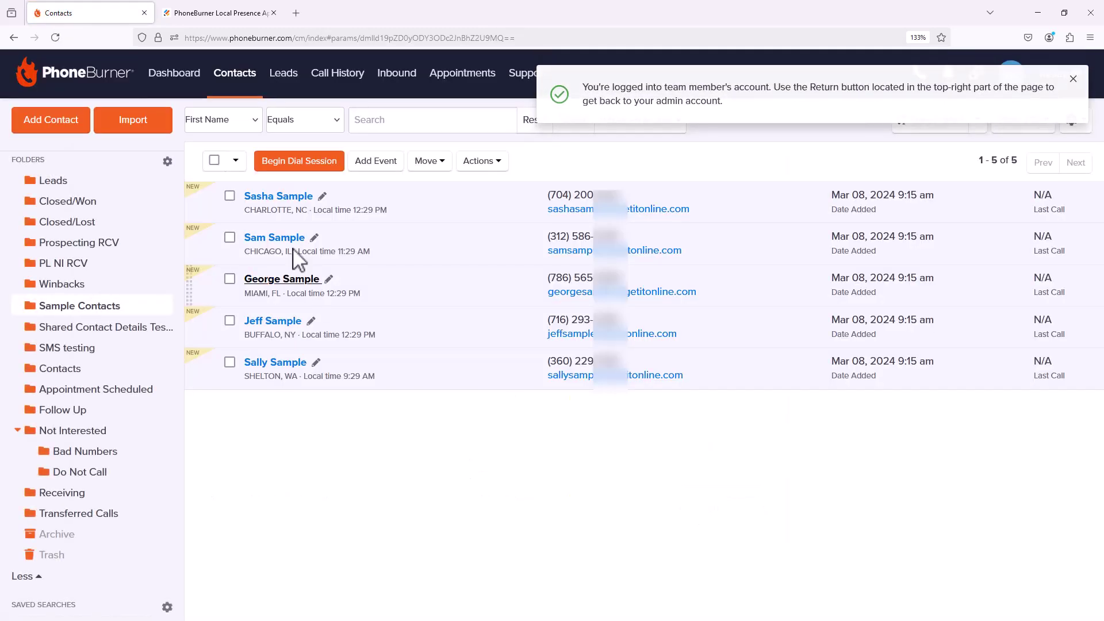
# - Begin a dial session with all contacts in the Sample Contacts folder and set its caller ID to the team member's new number pool
pyautogui.click(214, 160)
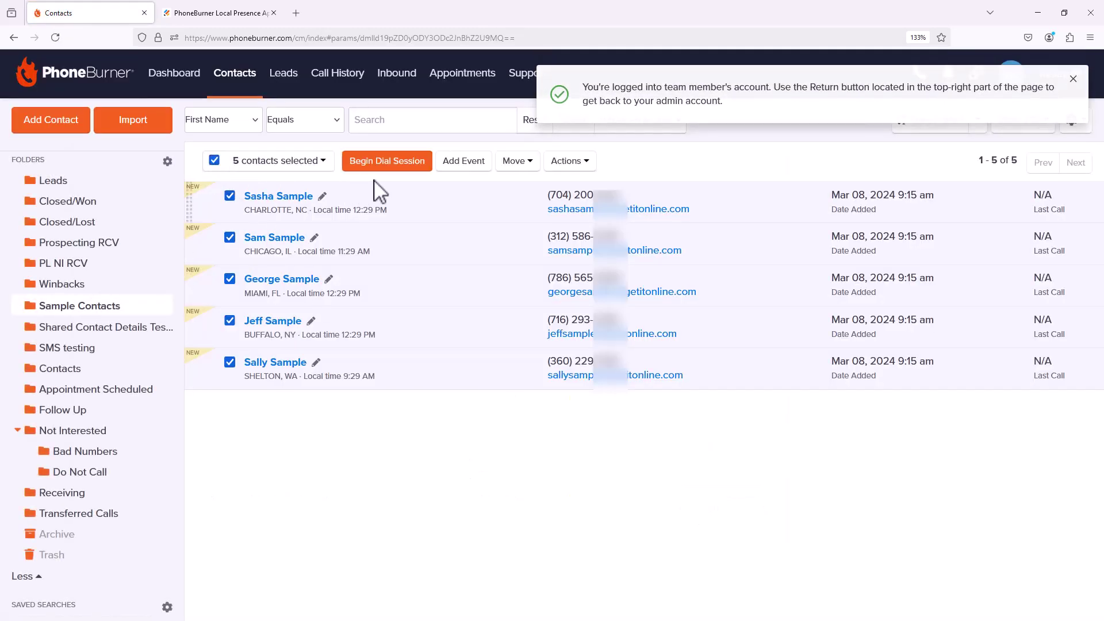
pyautogui.click(391, 166)
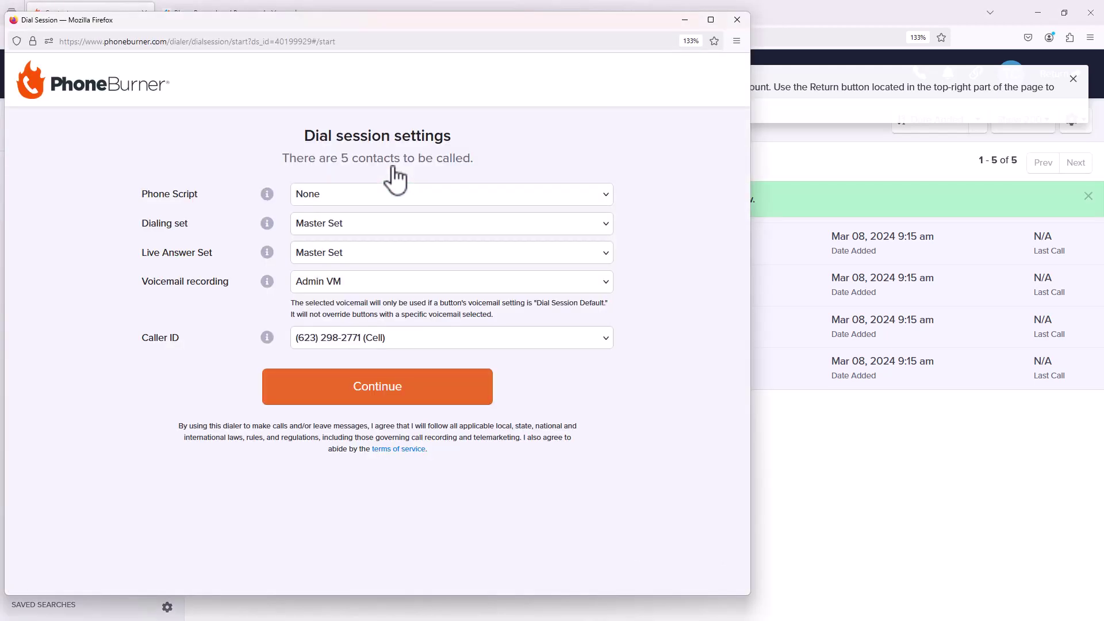
pyautogui.click(347, 343)
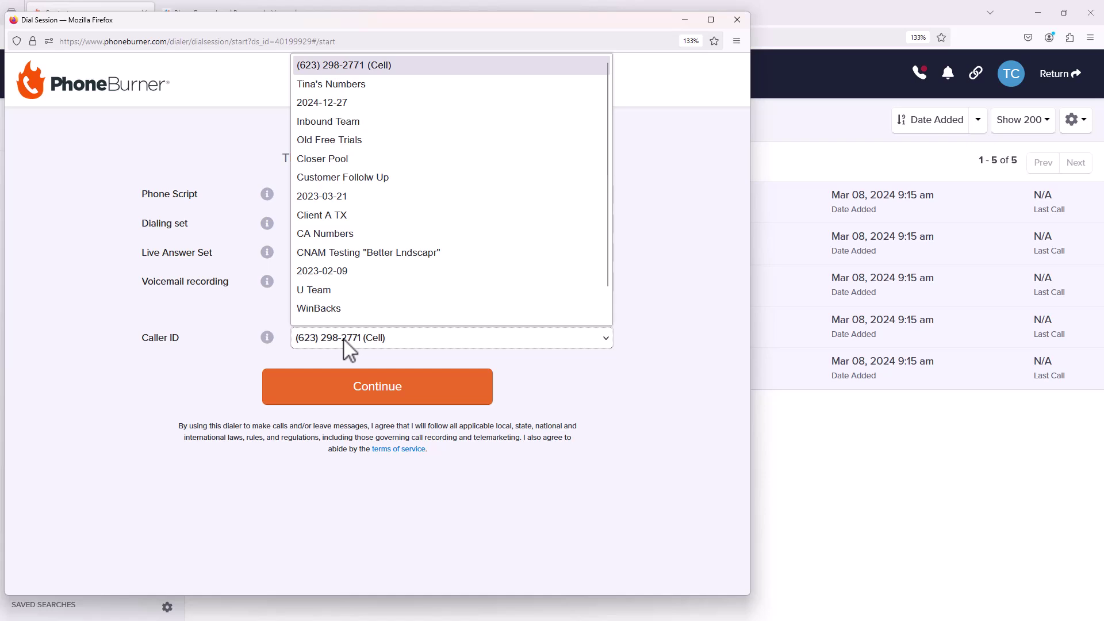
pyautogui.scroll(-1, 363, 207)
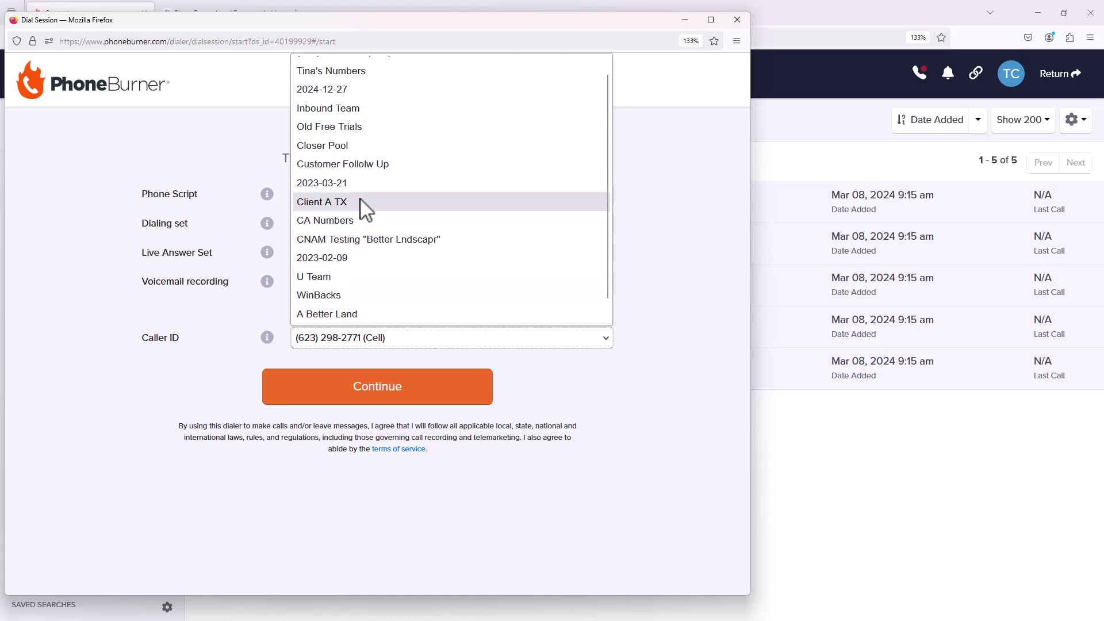
pyautogui.click(350, 78)
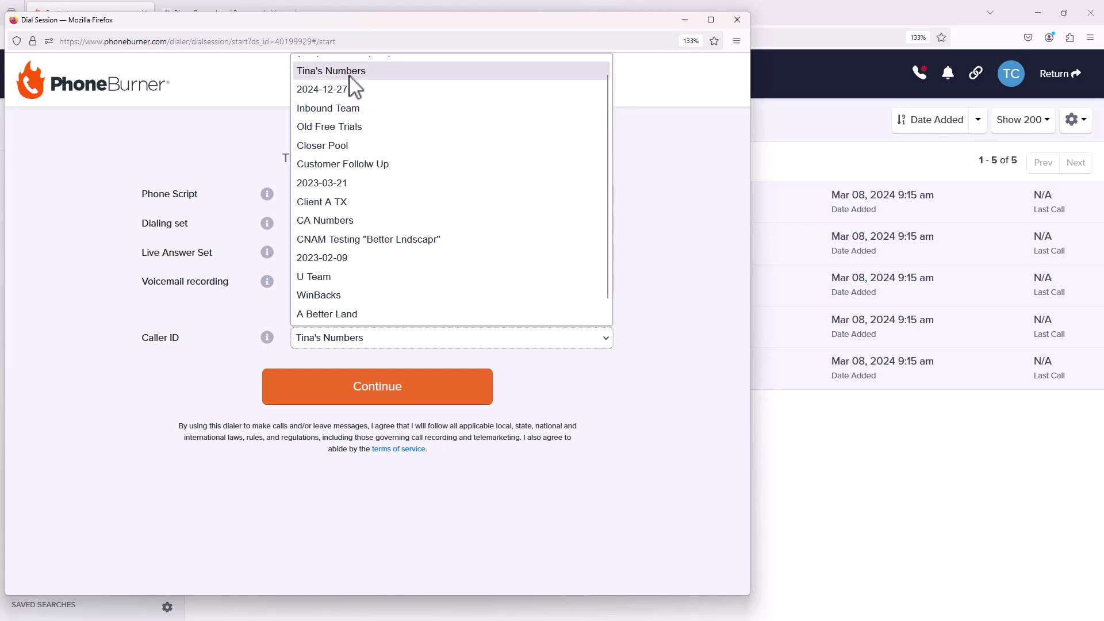